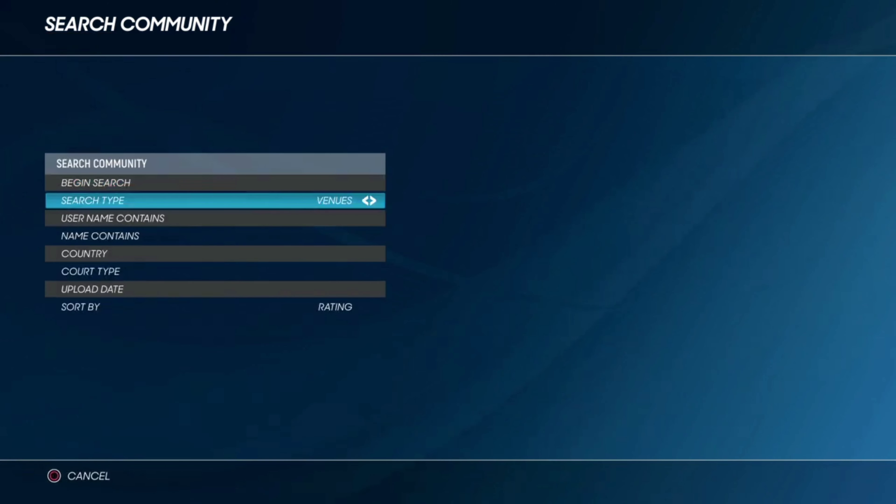
# Filter community venues by the name 'Atp cup' and start the search
pyautogui.press('Down')
pyautogui.press('Down')
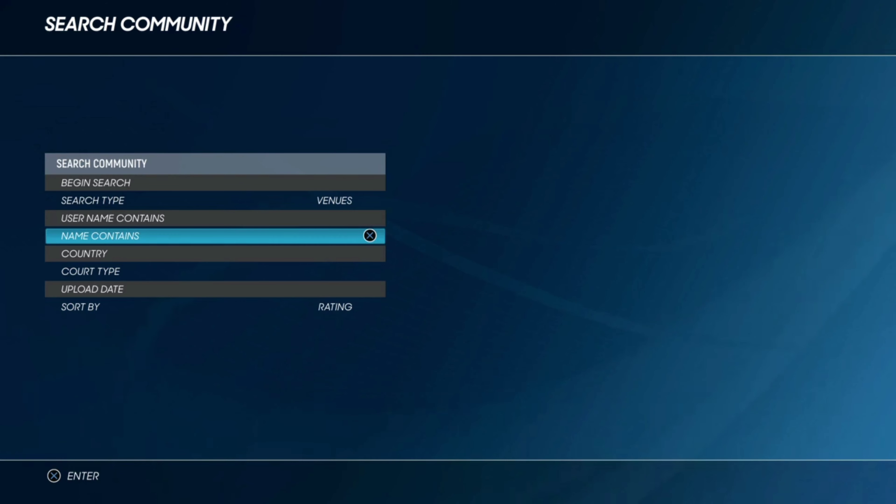
pyautogui.press('Up')
pyautogui.press('Up')
pyautogui.press('Up')
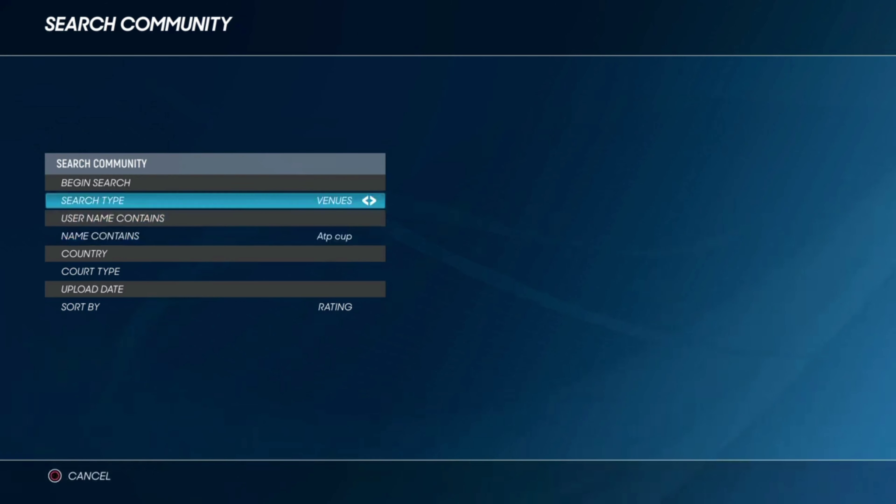
pyautogui.press('Return')
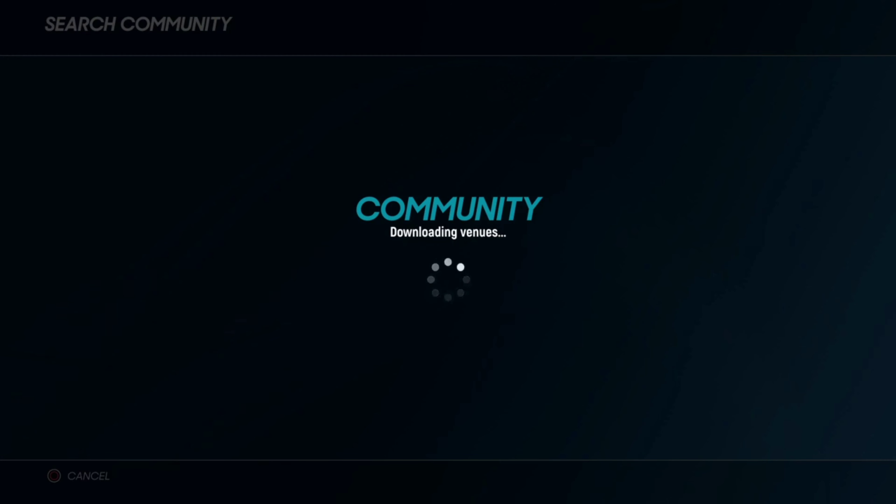
# Browse the two ATP CUP 2020 results, Brisbane and Sydney, ending on Brisbane
pyautogui.press('Right')
pyautogui.press('Left')
pyautogui.press('Right')
pyautogui.press('Left')
pyautogui.press('Right')
pyautogui.press('Left')
# Review the Brisbane ATP CUP 2020 venue information, then return to the search form
pyautogui.press('Return')
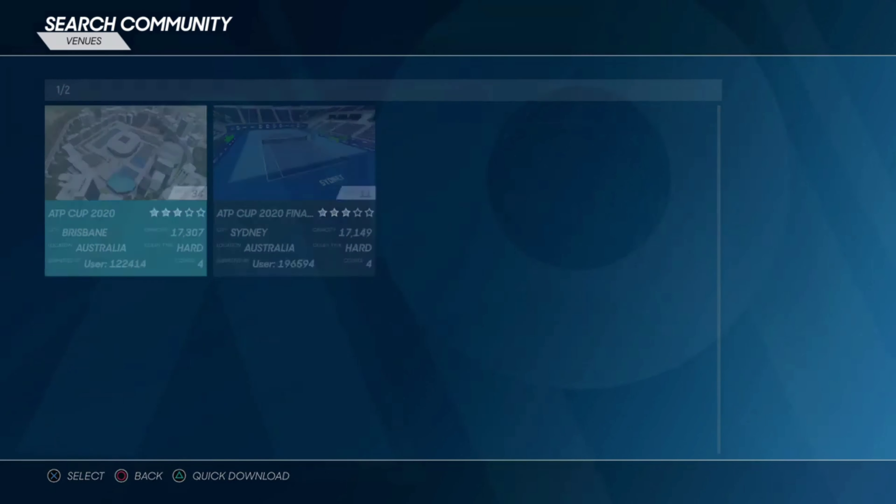
pyautogui.press('Down')
pyautogui.press('Down')
pyautogui.press('Down')
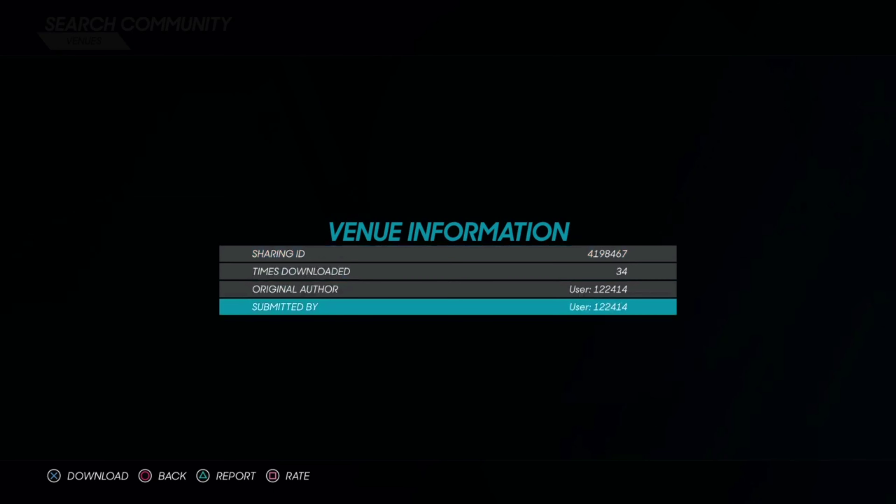
pyautogui.press('Up')
pyautogui.press('Up')
pyautogui.press('Up')
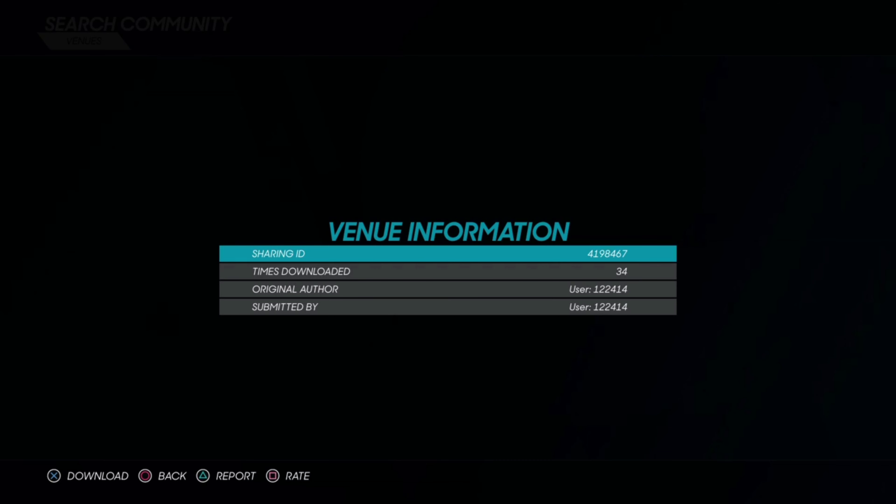
pyautogui.press('Escape')
pyautogui.press('Right')
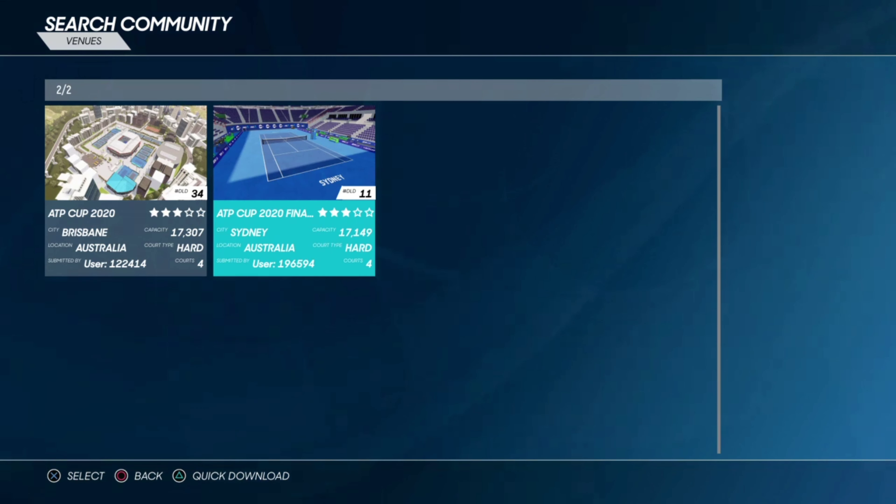
pyautogui.press('Left')
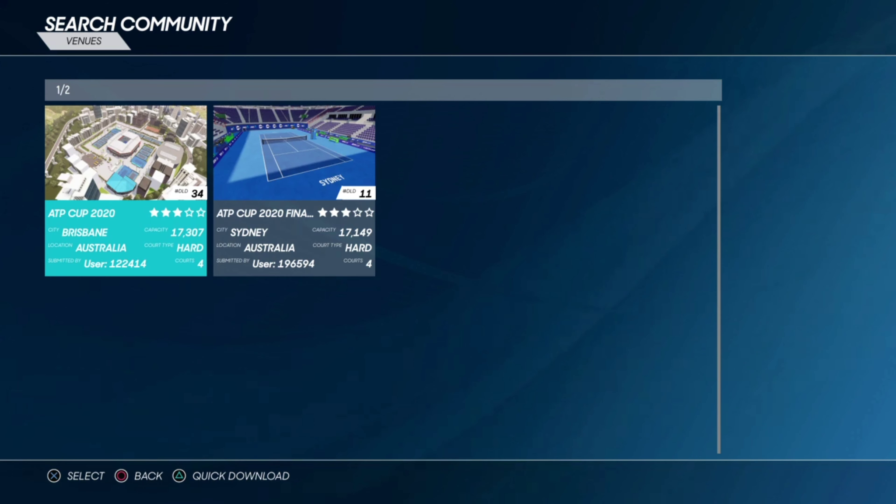
pyautogui.press('Escape')
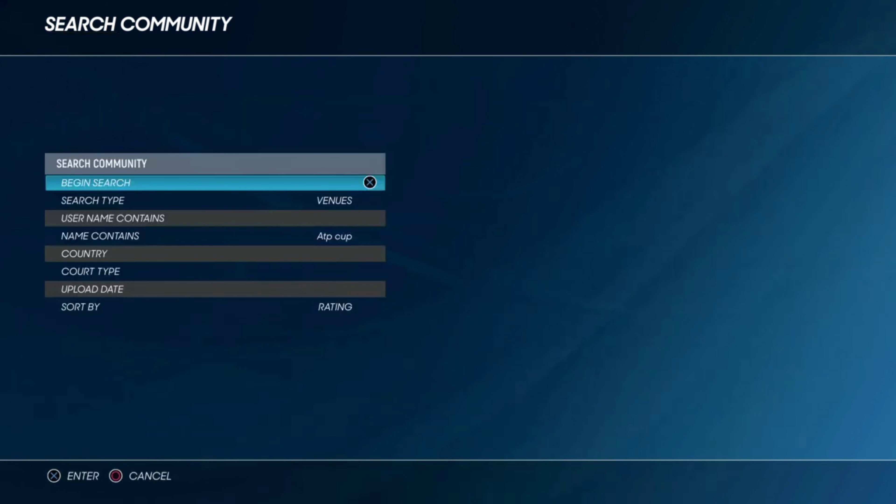
# Replace the venue name filter with 'Roland' and run the search
pyautogui.press('Down')
pyautogui.press('Down')
pyautogui.press('Down')
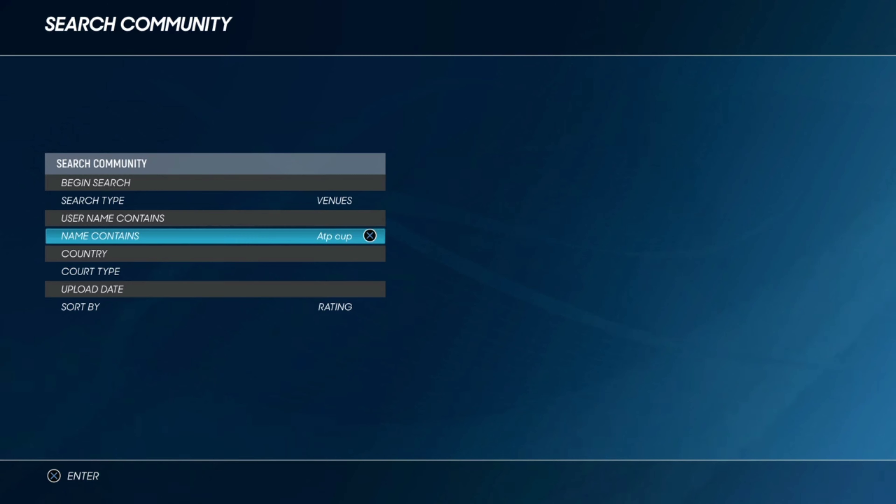
pyautogui.press('Up')
pyautogui.press('Up')
pyautogui.press('Up')
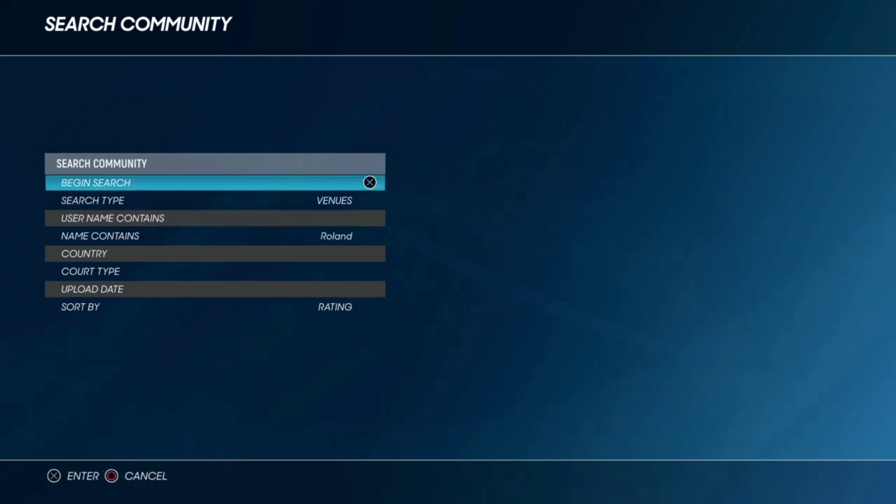
pyautogui.press('Return')
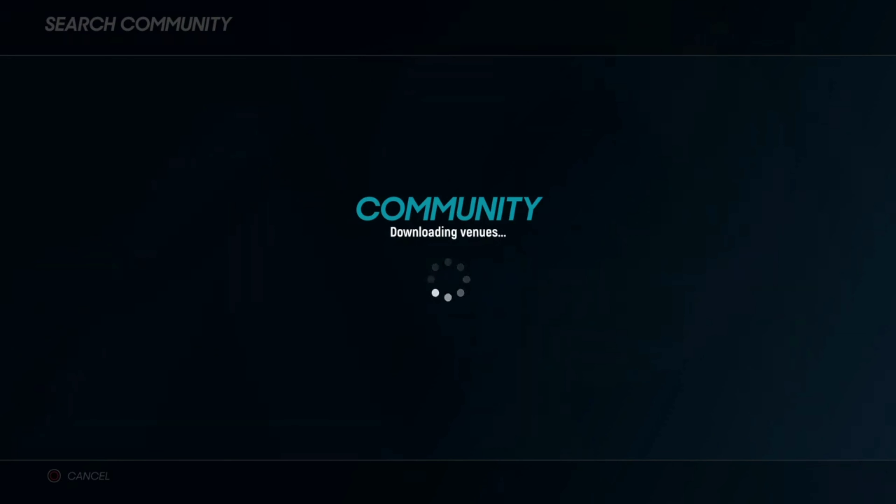
# Browse the 98 Roland results, returning to the top Roland Garros Paris card
pyautogui.press('Right')
pyautogui.press('Right')
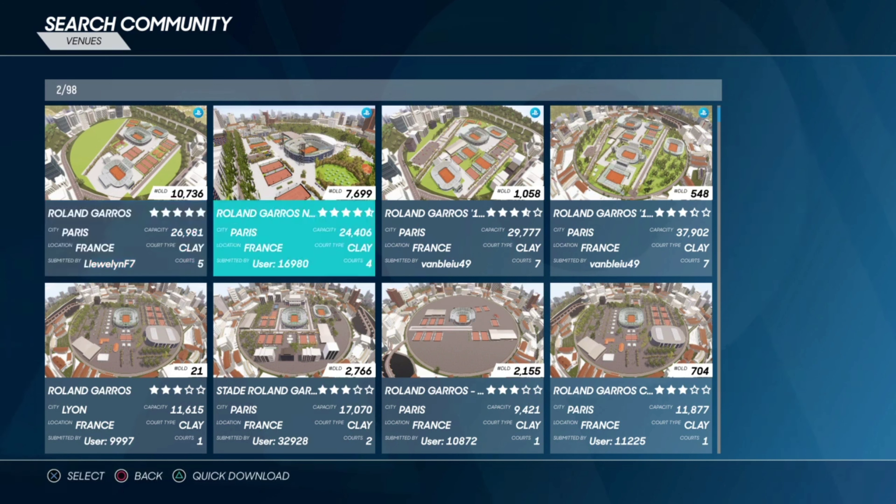
pyautogui.press('Right')
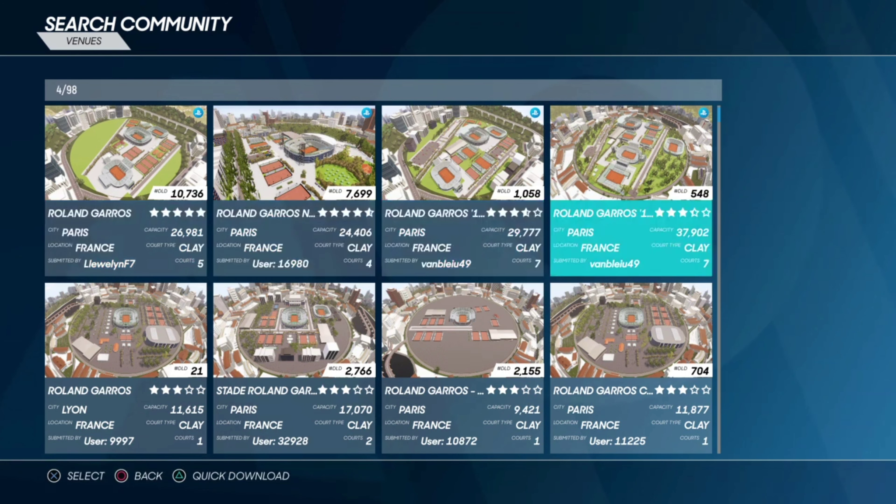
pyautogui.press('Down')
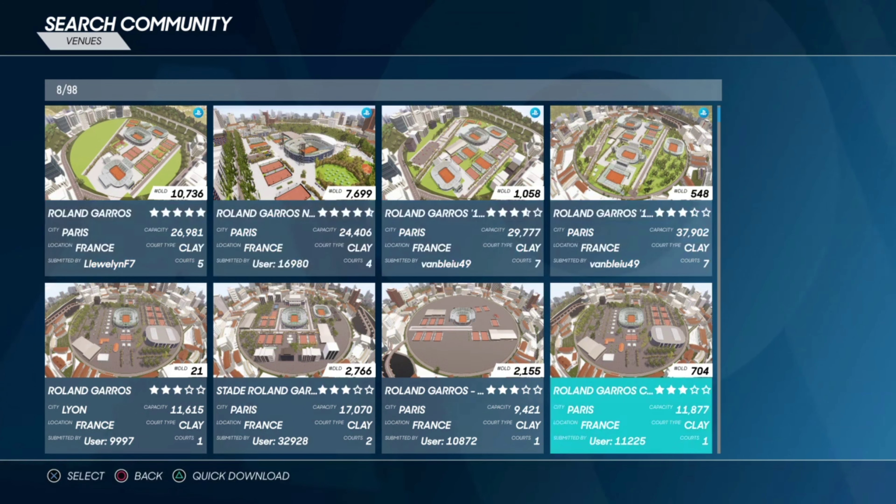
pyautogui.press('Left')
pyautogui.press('Left')
pyautogui.press('Left')
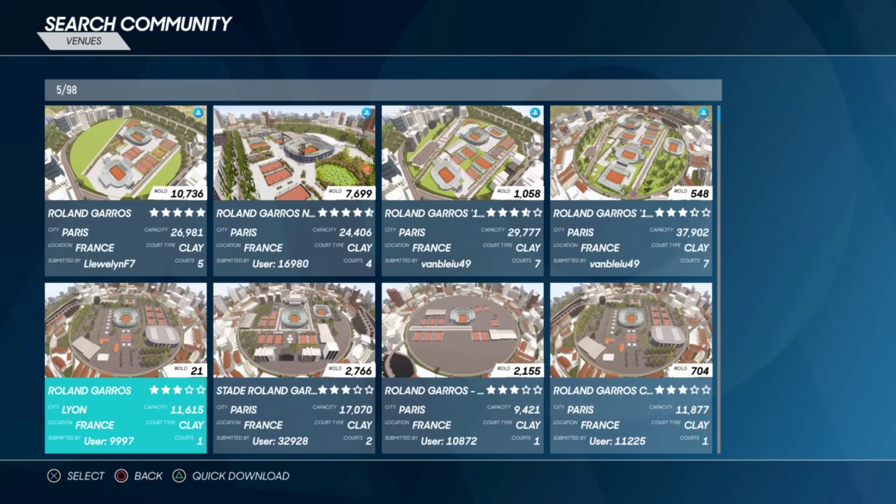
pyautogui.press('Up')
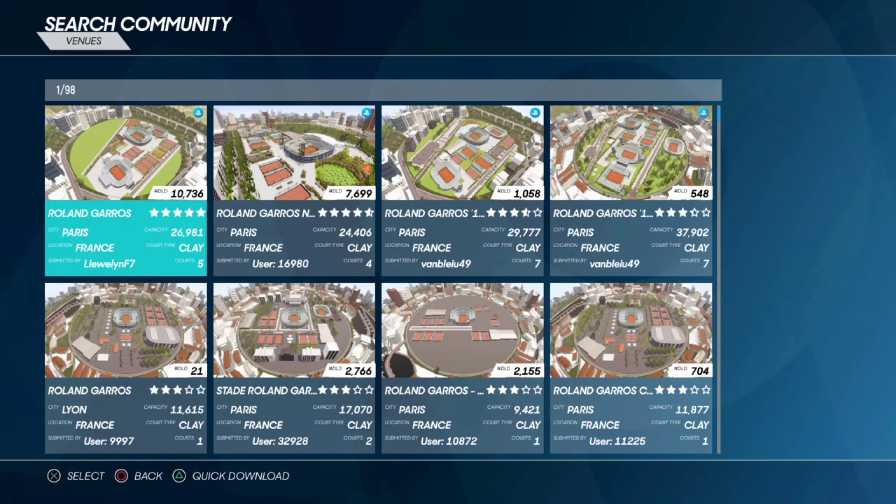
pyautogui.press('Right')
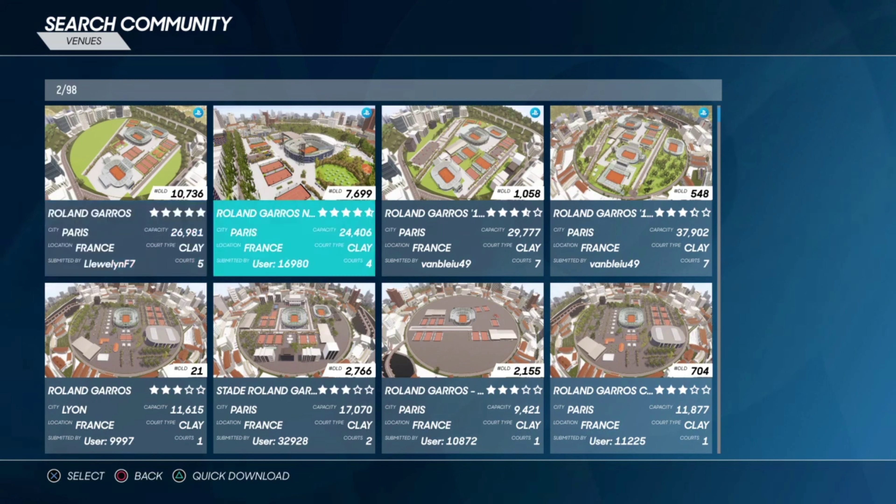
pyautogui.press('Left')
# Review the Roland Garros Paris venue information, then return to the search form
pyautogui.press('Return')
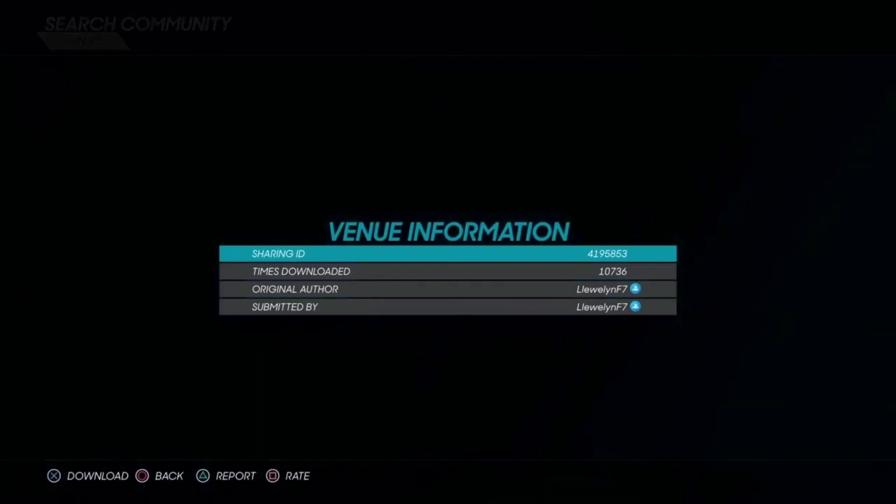
pyautogui.press('Down')
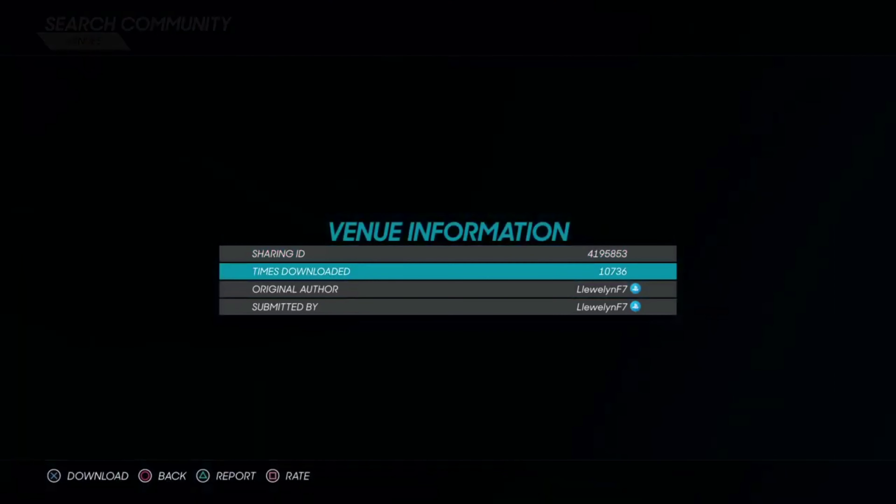
pyautogui.press('Down')
pyautogui.press('Down')
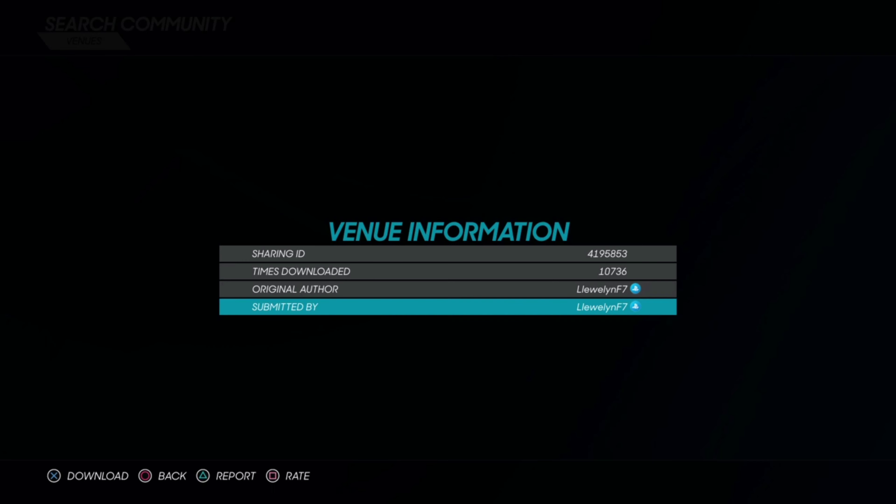
pyautogui.press('Up')
pyautogui.press('Up')
pyautogui.press('Up')
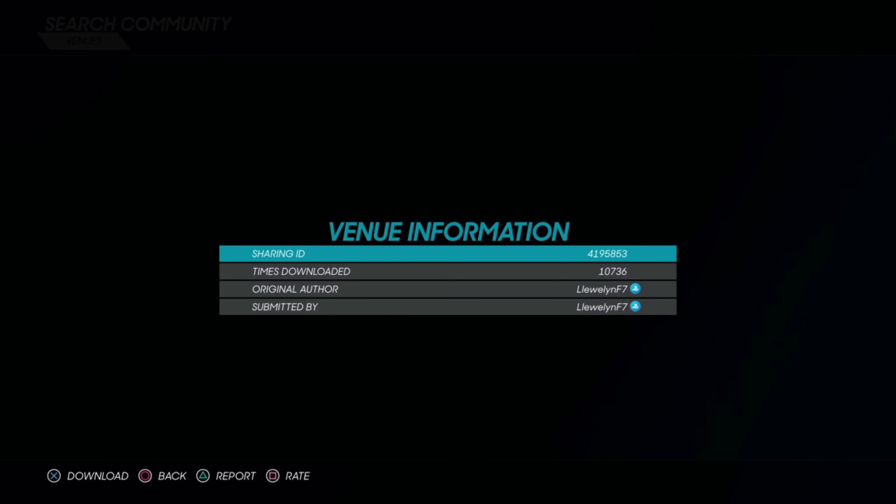
pyautogui.press('Escape')
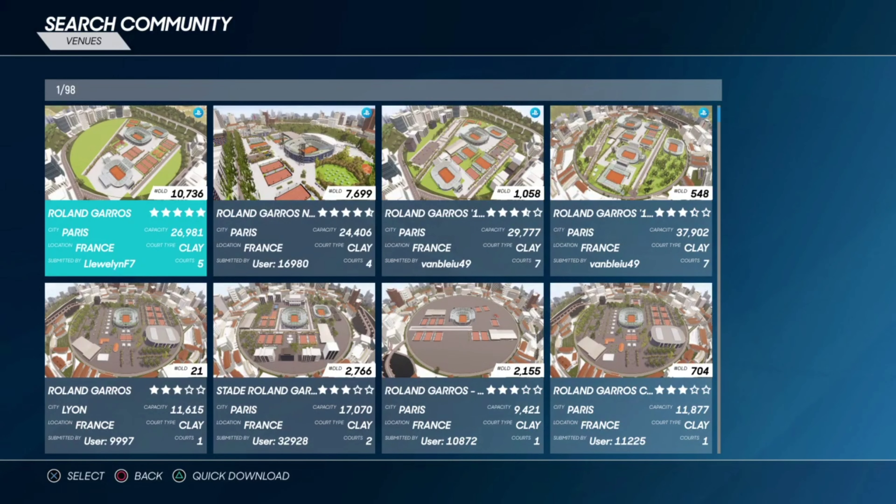
pyautogui.press('Escape')
pyautogui.press('Down')
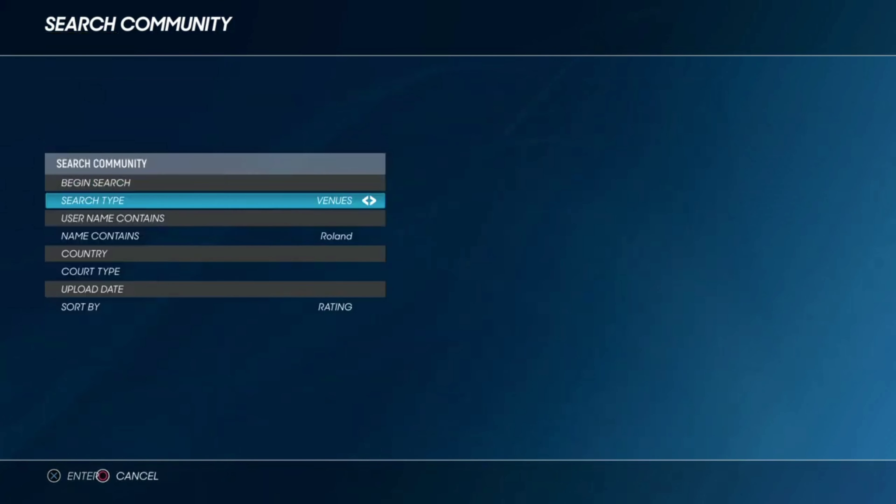
# Cycle Search Type through Scenarios, Players, Player Lists and Logos
pyautogui.press('Right')
pyautogui.press('Down')
pyautogui.press('Down')
pyautogui.press('Up')
pyautogui.press('Up')
pyautogui.press('Down')
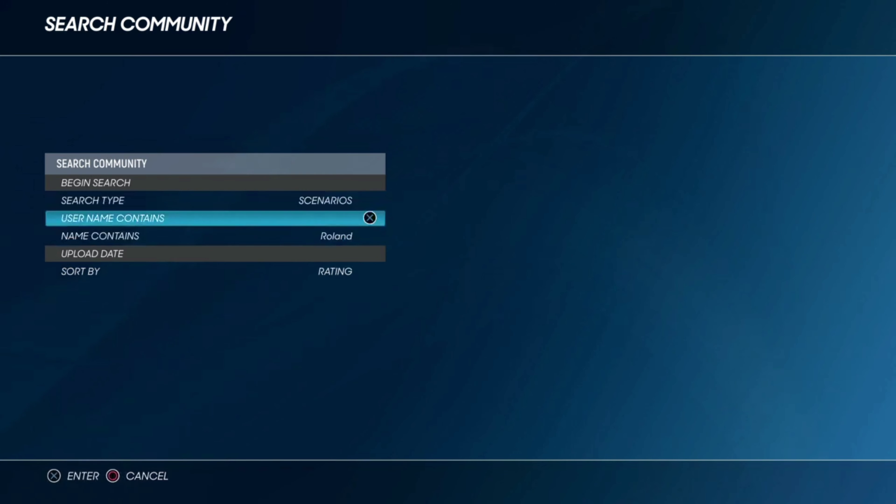
pyautogui.press('Up')
pyautogui.press('Right')
pyautogui.press('Right')
pyautogui.press('Right')
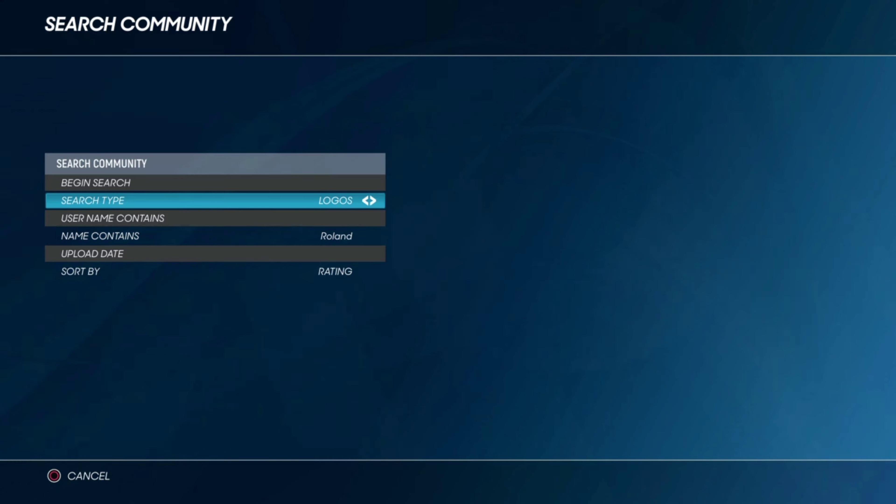
pyautogui.press('Right')
pyautogui.press('Right')
pyautogui.press('Right')
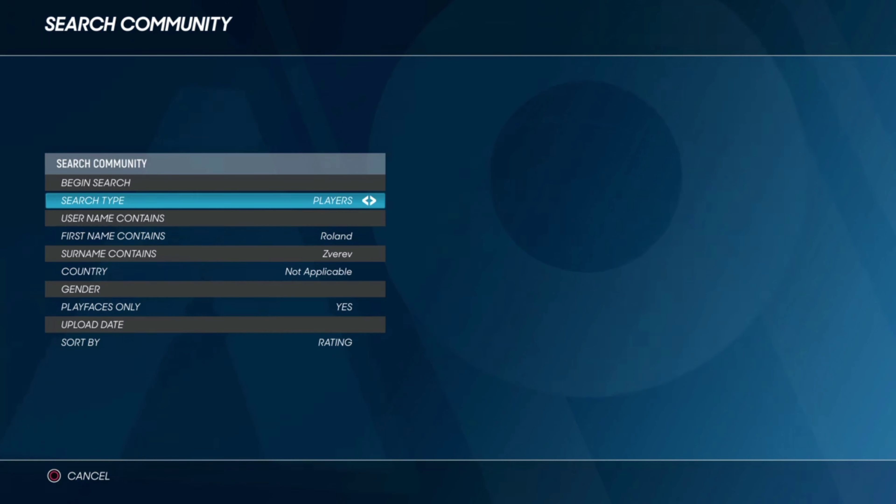
# Exit the community search to The Academy's Popular tiles
pyautogui.press('Escape')
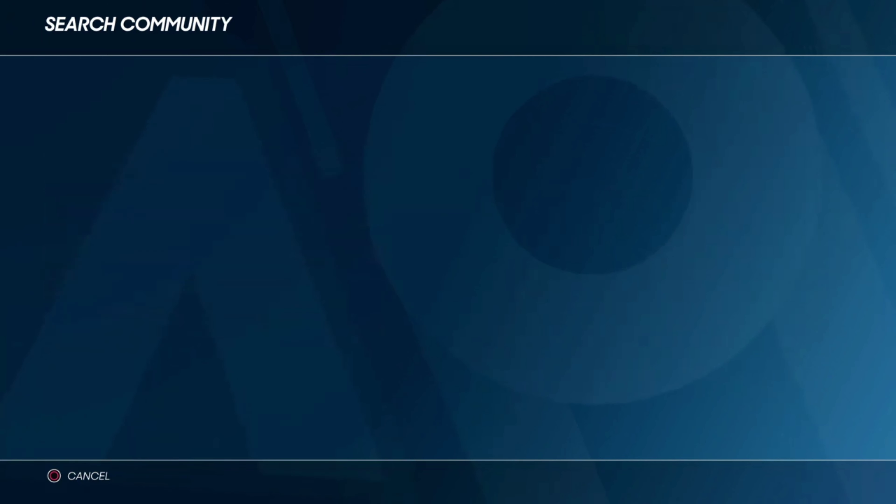
pyautogui.press('Left')
pyautogui.press('Left')
pyautogui.press('Left')
pyautogui.press('Left')
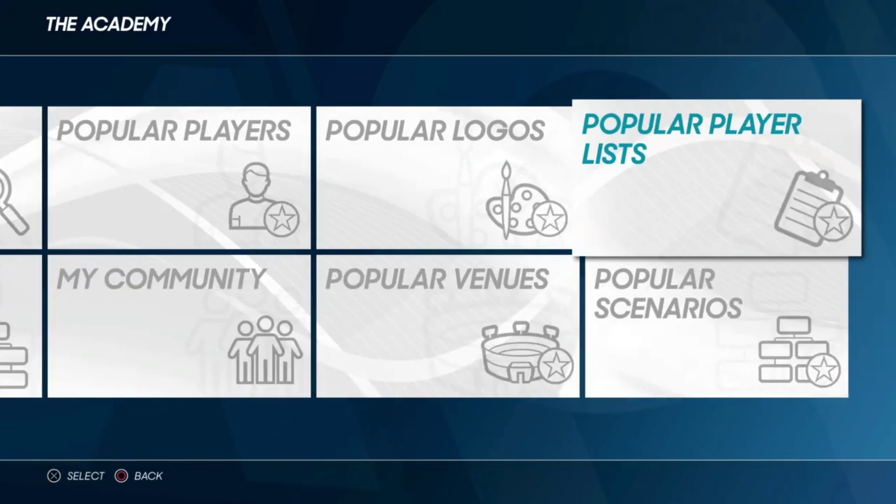
# From the main menu, start a Play Now Singles match on the left court side
pyautogui.press('Escape')
pyautogui.press('Left')
pyautogui.press('Return')
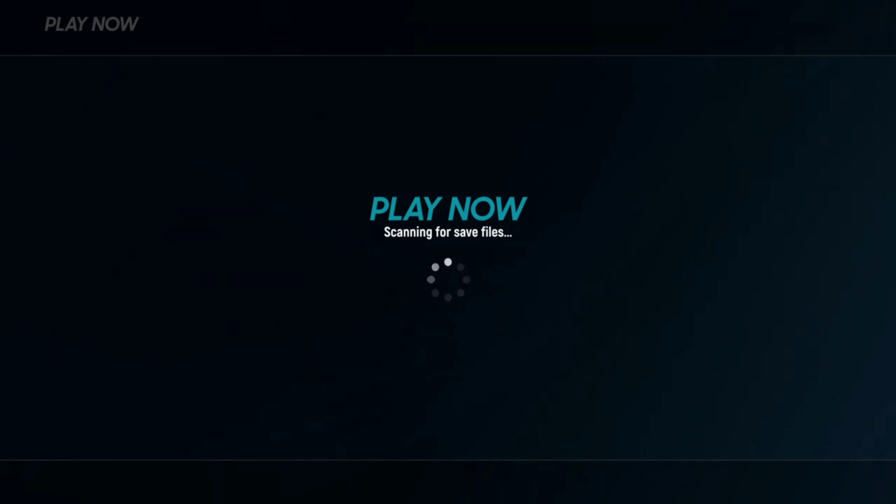
pyautogui.press('Right')
pyautogui.press('Return')
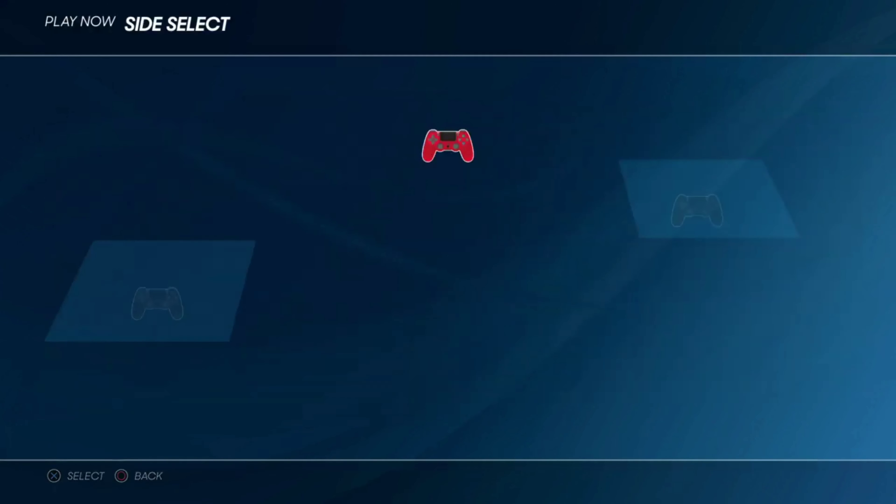
pyautogui.press('Left')
pyautogui.press('Return')
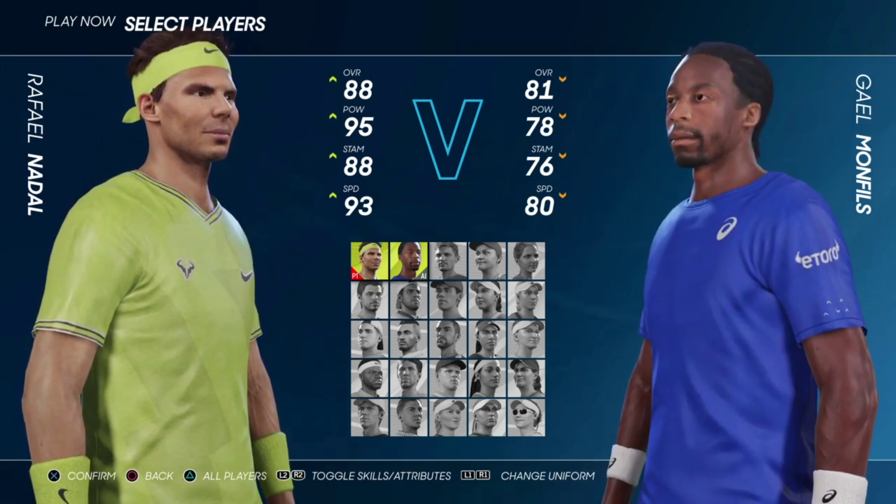
# Choose Denis Shapovalov from All Players as player one
pyautogui.press('y')
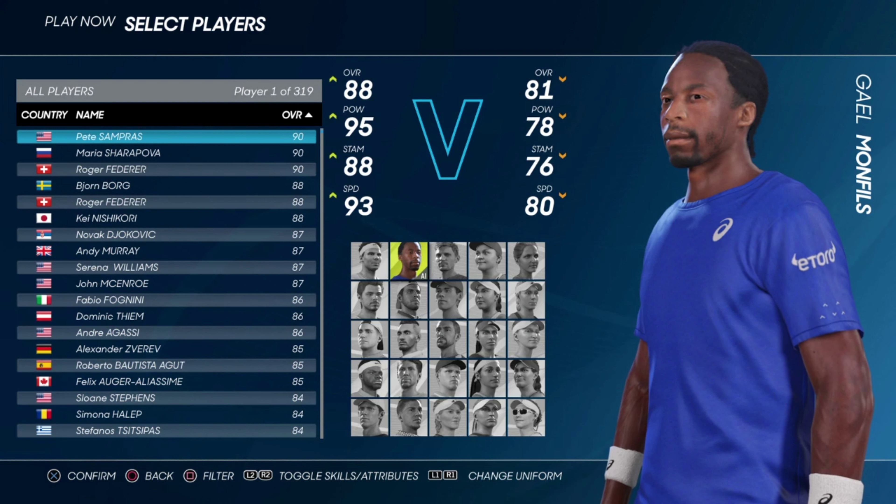
pyautogui.press('Down')
pyautogui.press('Down')
pyautogui.press('Down')
pyautogui.press('Down')
pyautogui.press('Down')
pyautogui.press('Down')
pyautogui.press('Down')
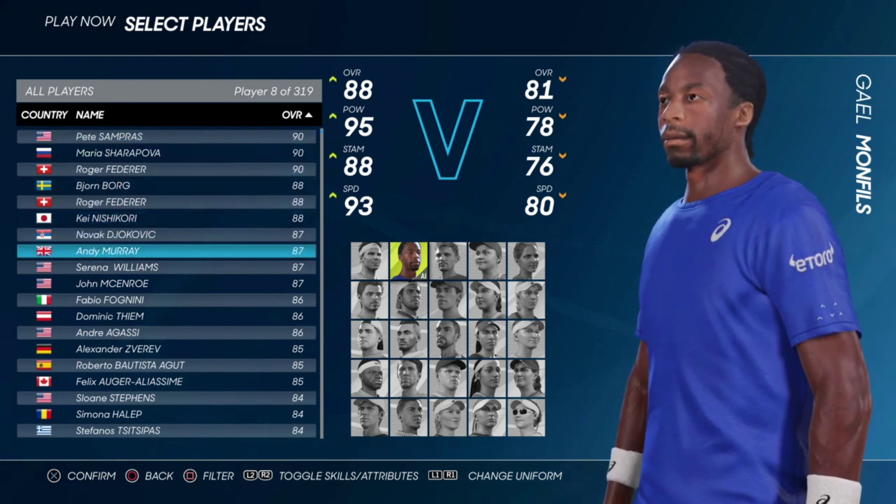
pyautogui.press('Down')
pyautogui.press('Down')
pyautogui.press('Down')
pyautogui.press('Down')
pyautogui.press('Down')
pyautogui.press('Down')
pyautogui.press('Down')
pyautogui.press('Down')
pyautogui.press('Down')
pyautogui.press('Down')
pyautogui.press('Down')
pyautogui.press('Down')
pyautogui.press('Down')
pyautogui.press('Down')
pyautogui.press('Down')
pyautogui.press('Down')
pyautogui.press('Down')
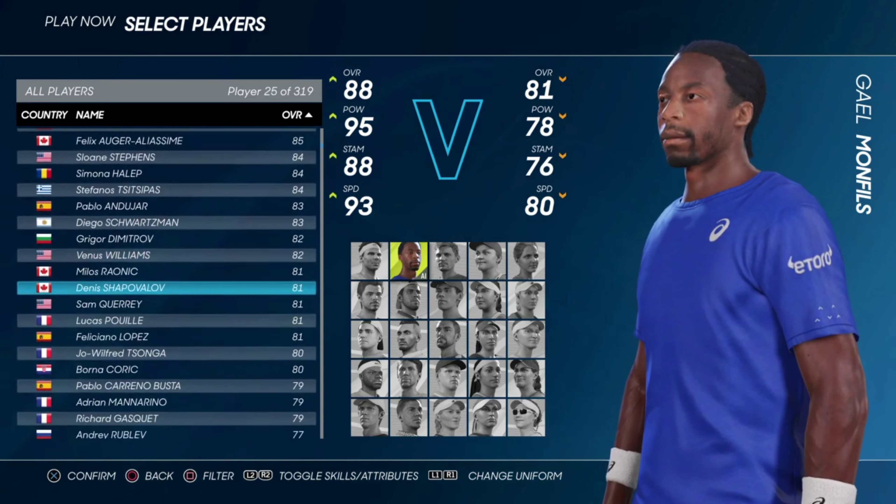
pyautogui.press('Up')
pyautogui.press('Up')
pyautogui.press('Up')
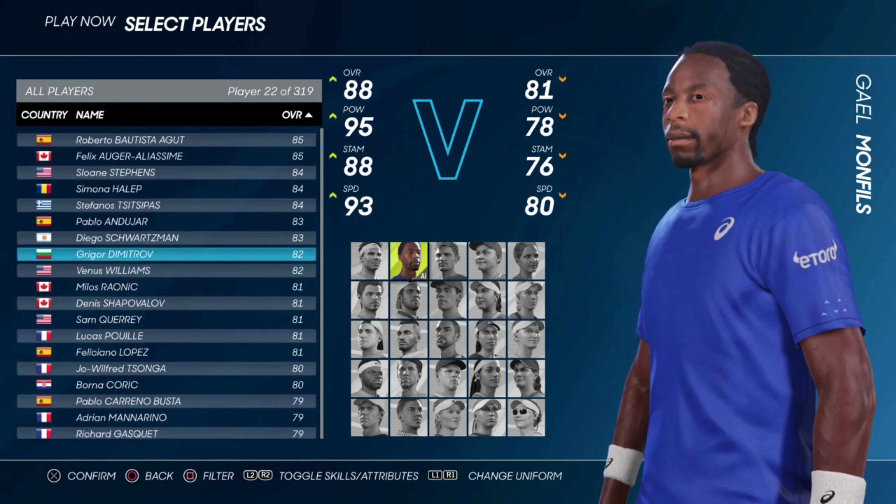
pyautogui.press('Down')
pyautogui.press('Down')
pyautogui.press('Down')
pyautogui.press('Return')
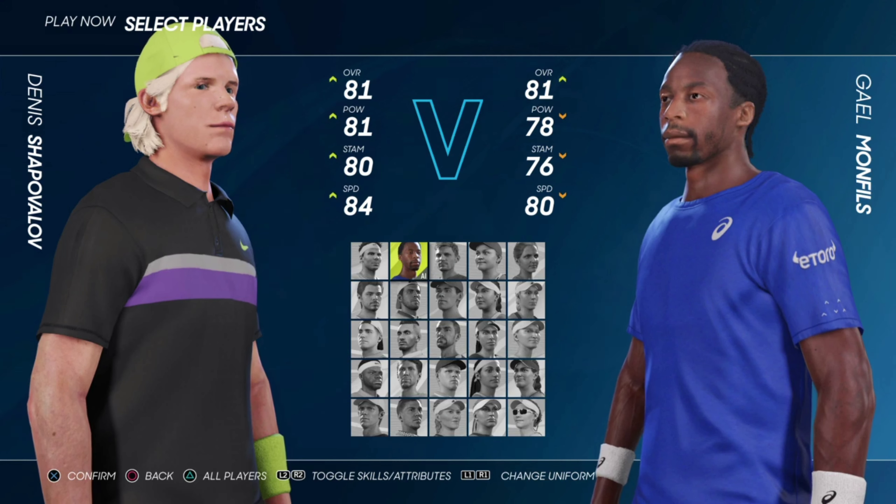
# Show Shapovalov's forehand, backhand and serve ratings and dress him in the yellow polo
pyautogui.press('r2')
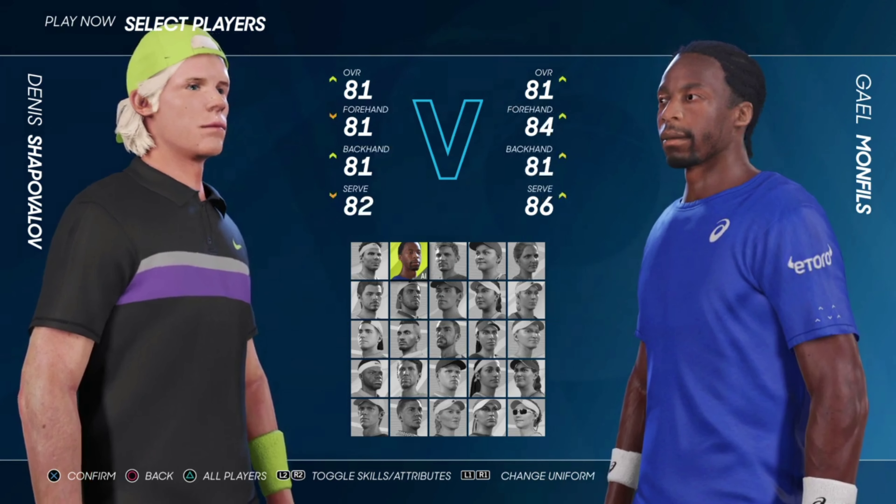
pyautogui.press('r1')
pyautogui.press('r1')
pyautogui.press('r1')
pyautogui.press('r1')
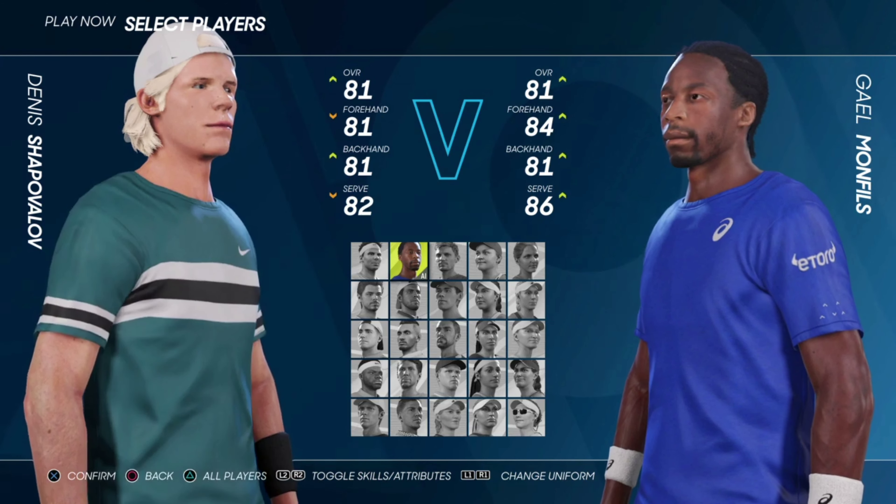
pyautogui.press('r1')
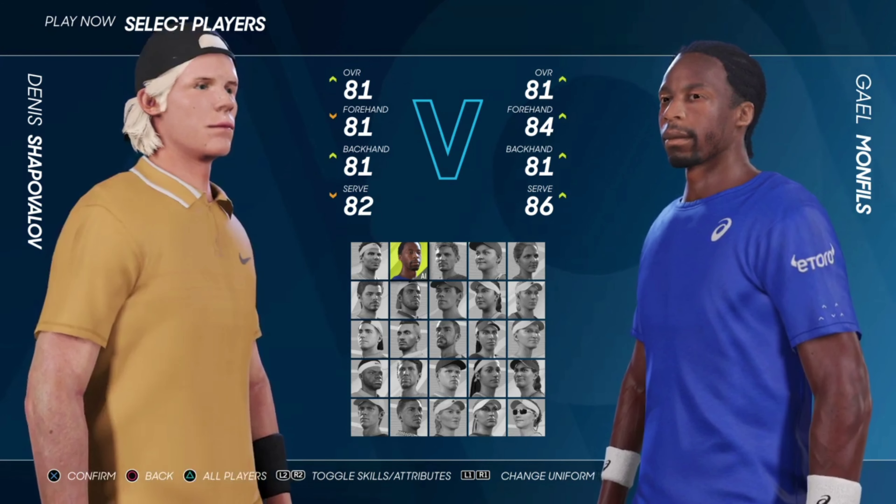
# Pick Roger Federer as the opponent, confirm the matchup and proceed to Match Settings
pyautogui.press('triangle')
pyautogui.press('Down')
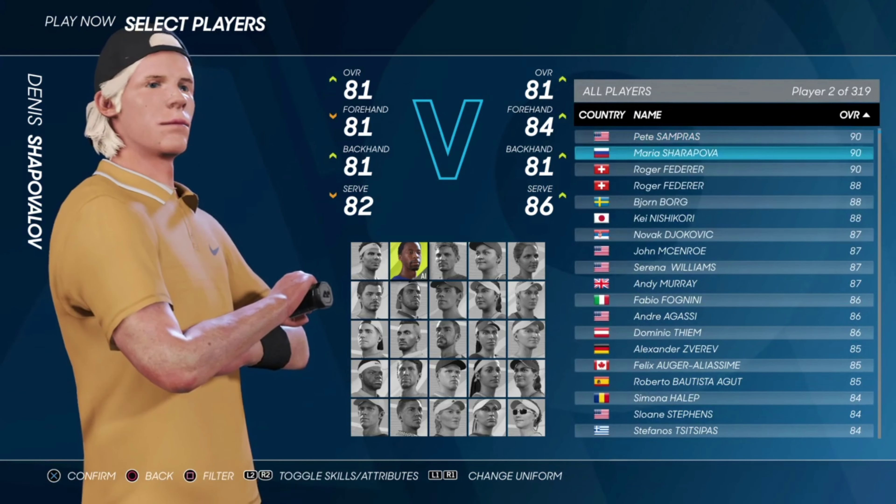
pyautogui.press('Down')
pyautogui.press('Down')
pyautogui.press('Return')
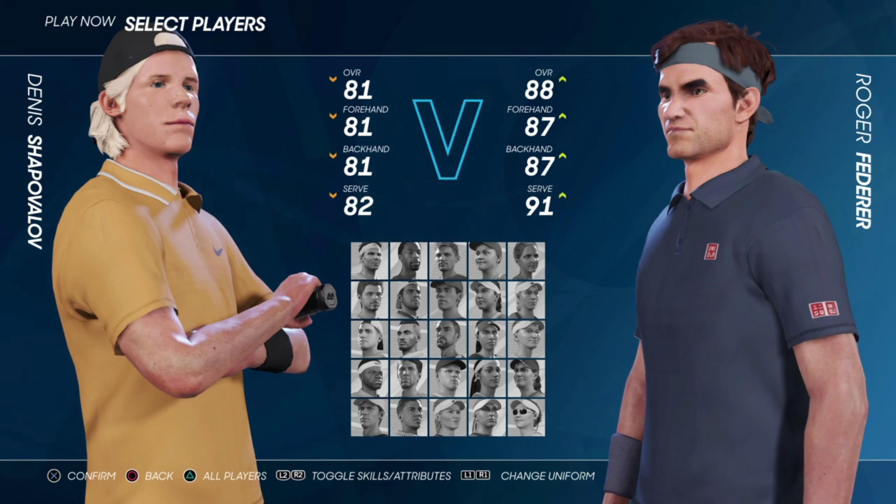
pyautogui.press('Return')
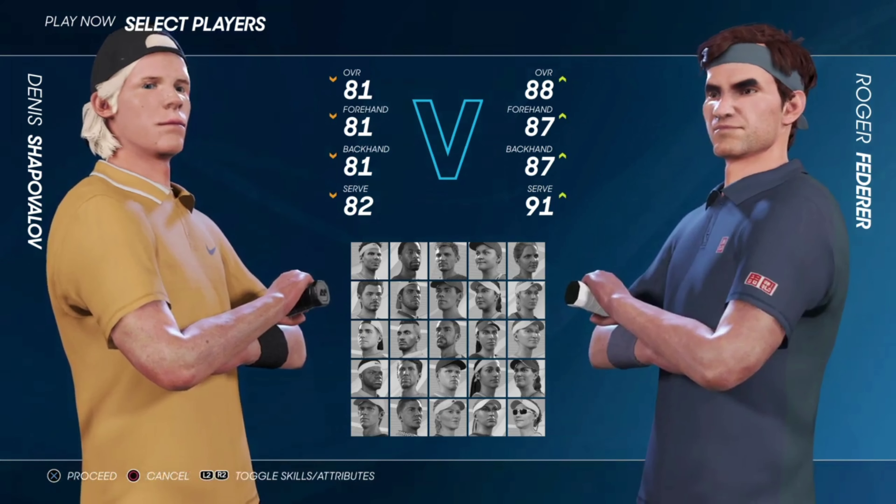
pyautogui.press('Return')
pyautogui.press('Right')
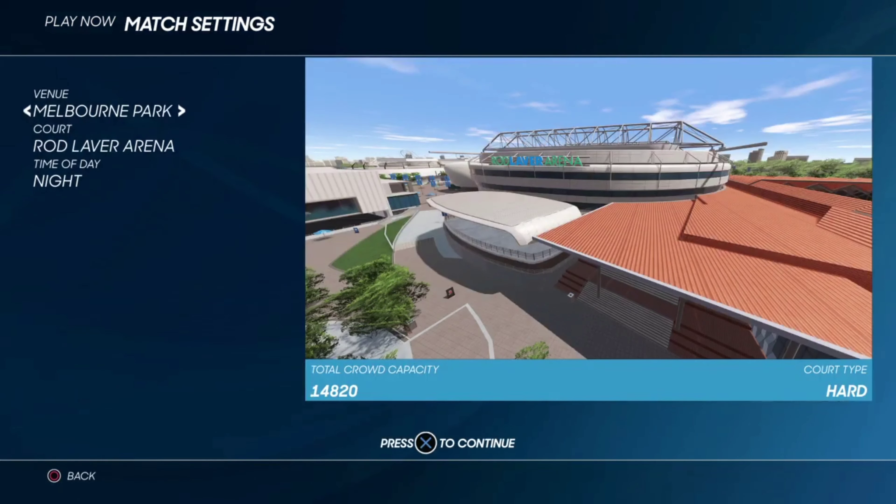
# Cycle venues through Roland Garros, Wimbledon, US Open, Queens Club and others, ending on ATP Cup 2020 Final Sydney
pyautogui.press('Right')
pyautogui.press('Right')
pyautogui.press('Right')
pyautogui.press('Right')
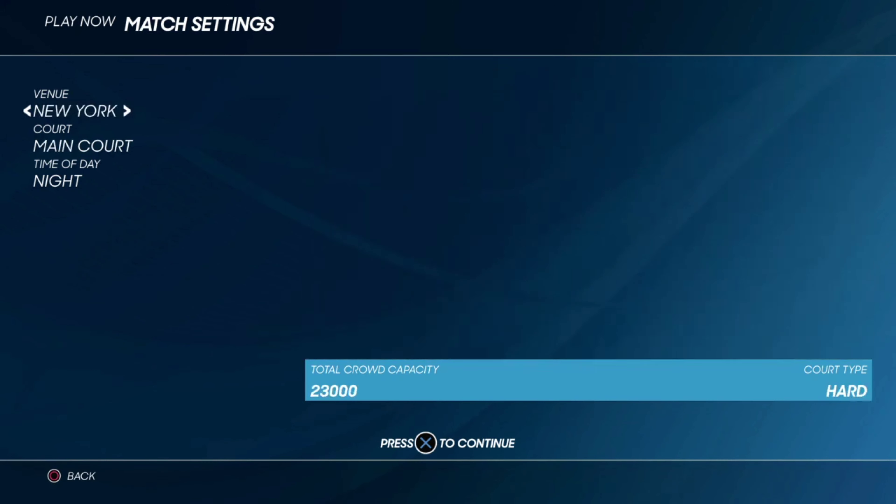
pyautogui.press('Right')
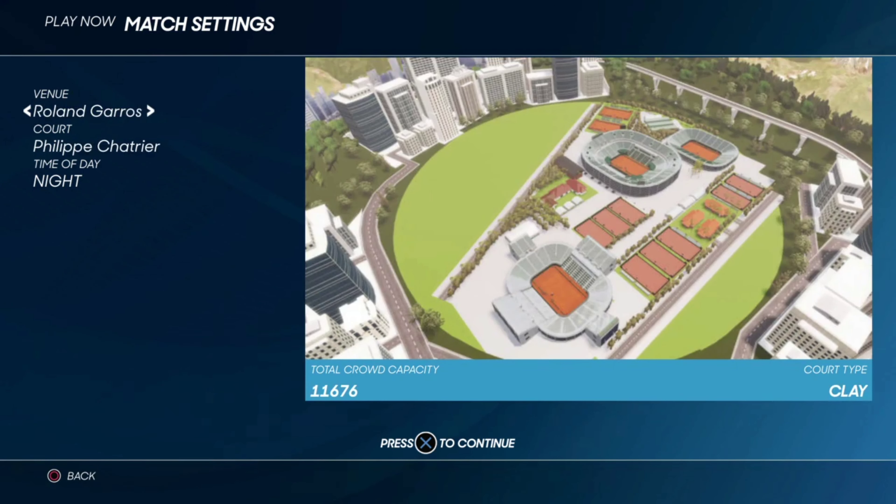
pyautogui.press('Right')
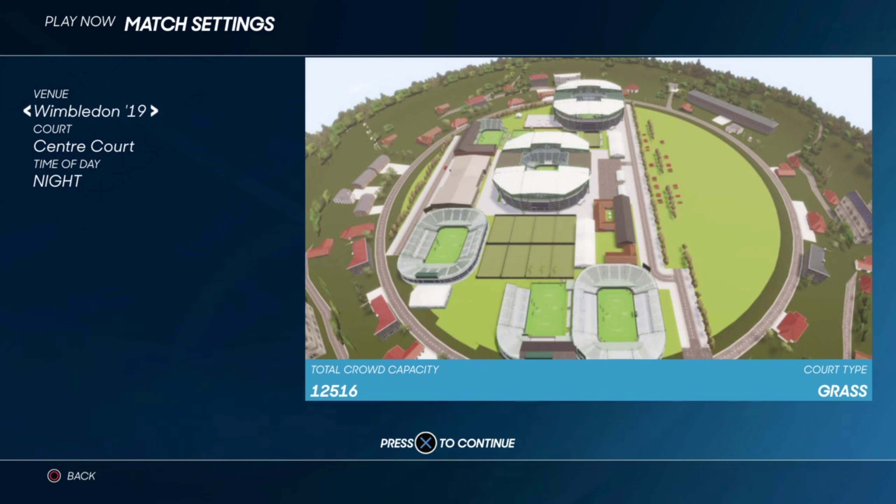
pyautogui.press('Right')
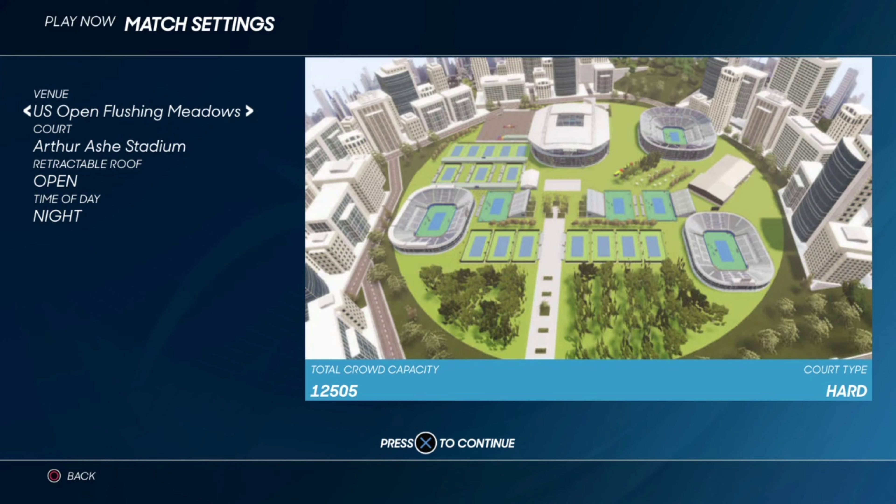
pyautogui.press('Right')
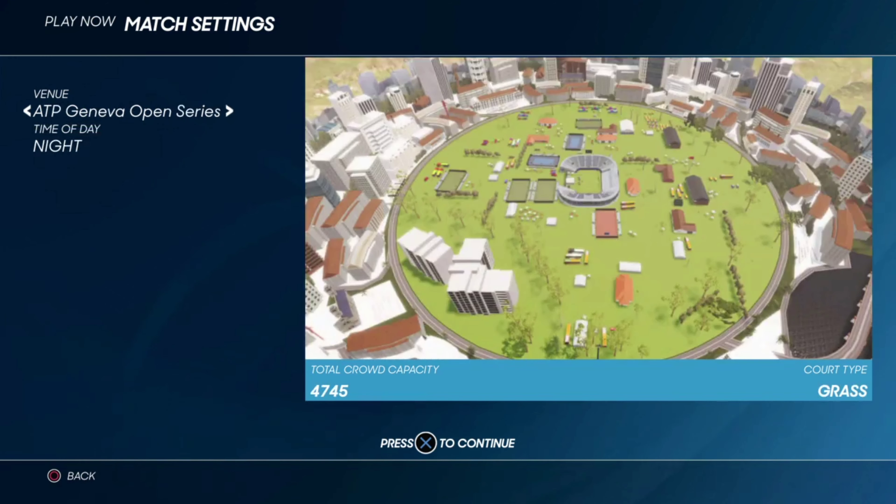
pyautogui.press('Right')
pyautogui.press('Right')
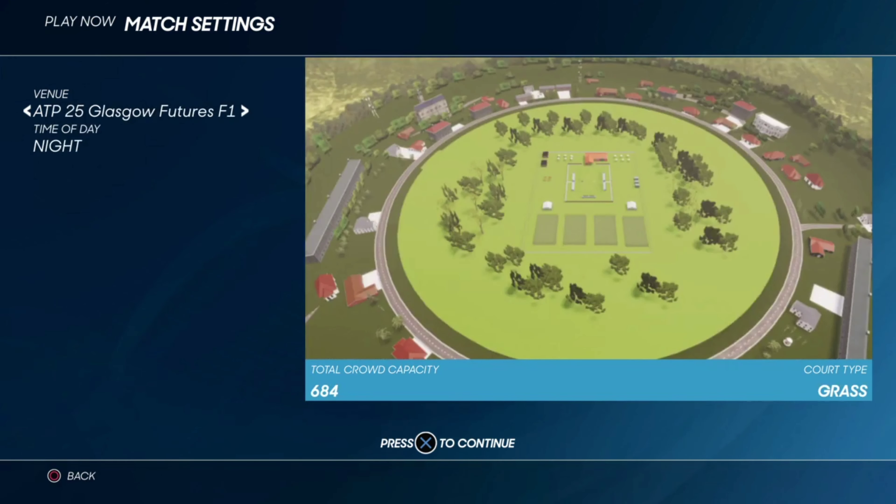
pyautogui.press('Right')
pyautogui.press('Right')
pyautogui.press('Right')
pyautogui.press('Right')
pyautogui.press('Right')
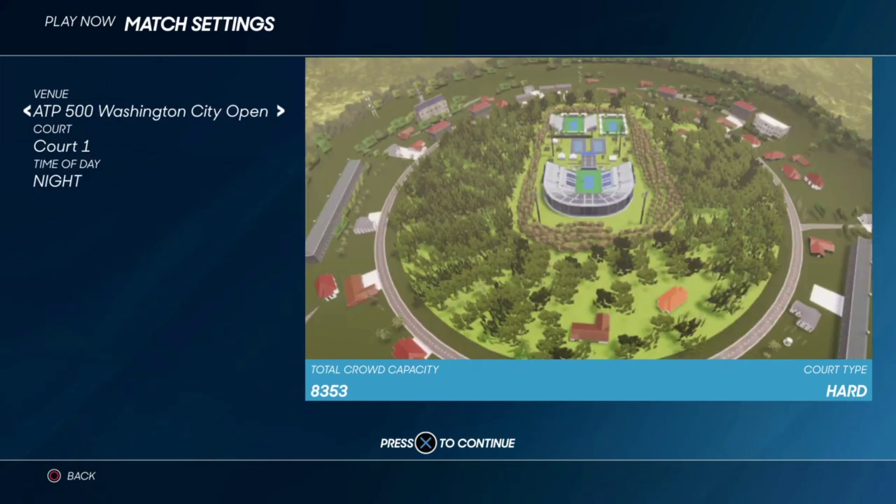
pyautogui.press('Right')
pyautogui.press('Right')
pyautogui.press('Right')
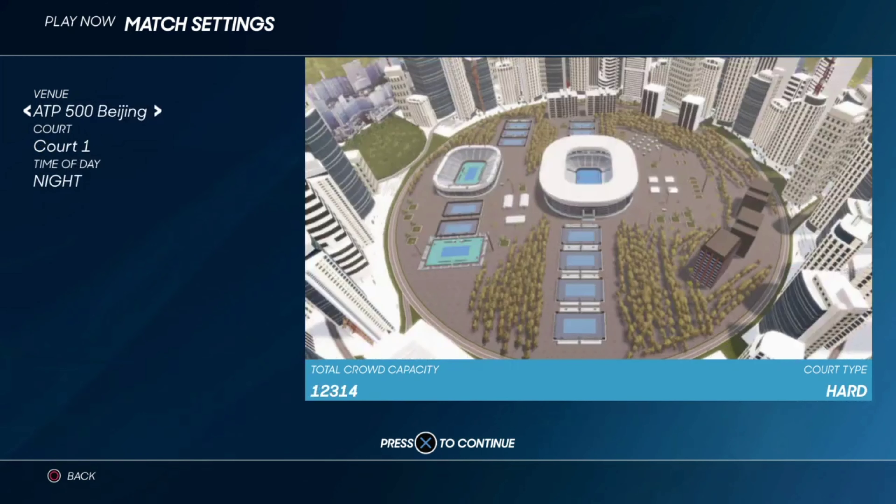
pyautogui.press('Right')
pyautogui.press('Right')
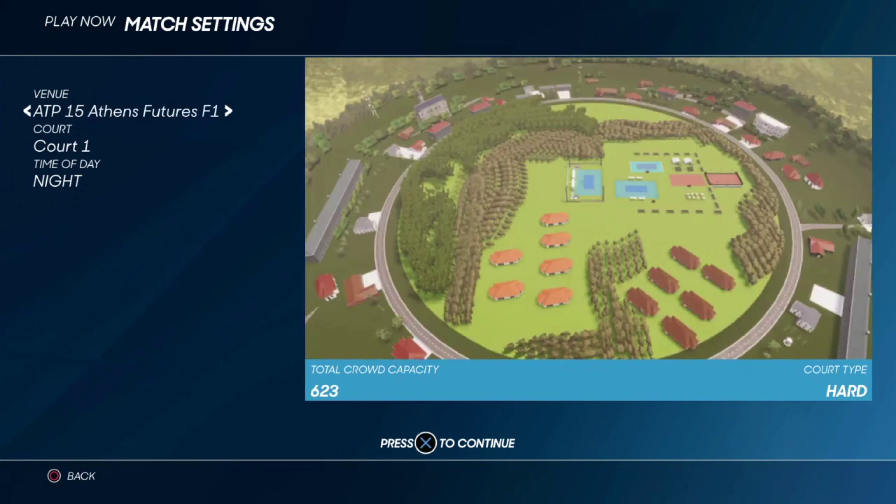
pyautogui.press('Right')
pyautogui.press('Right')
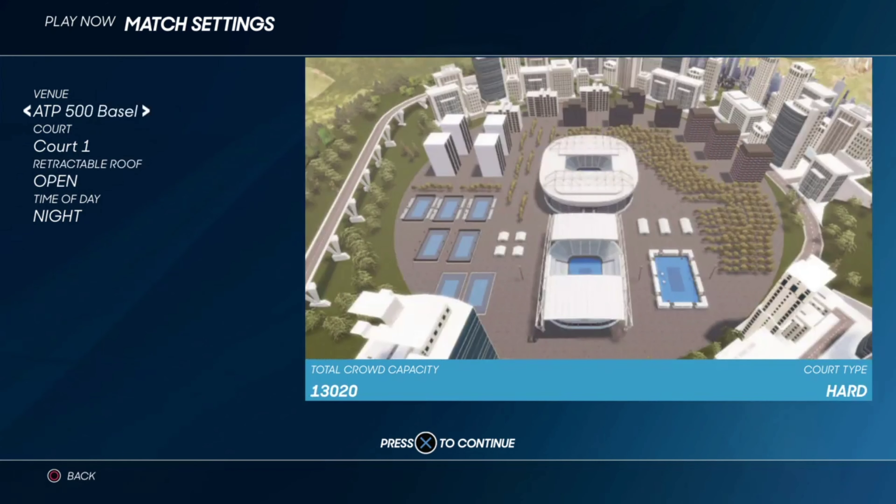
pyautogui.press('Right')
pyautogui.press('Right')
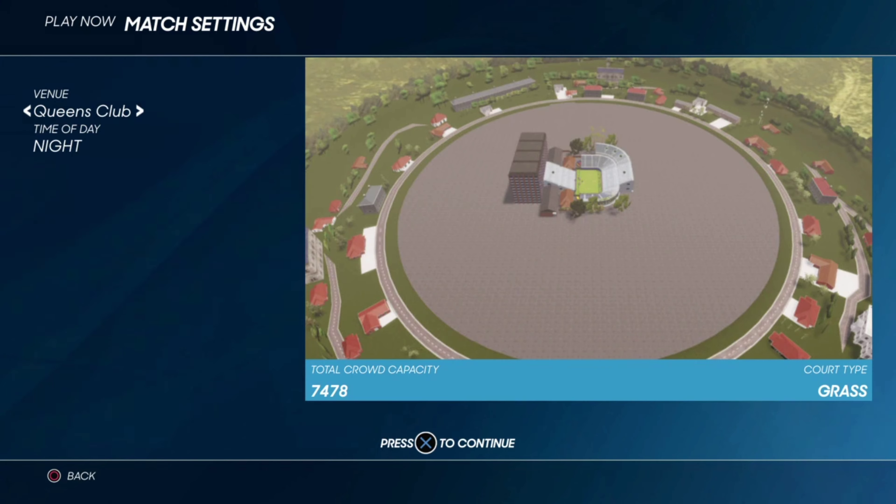
pyautogui.press('Right')
pyautogui.press('Right')
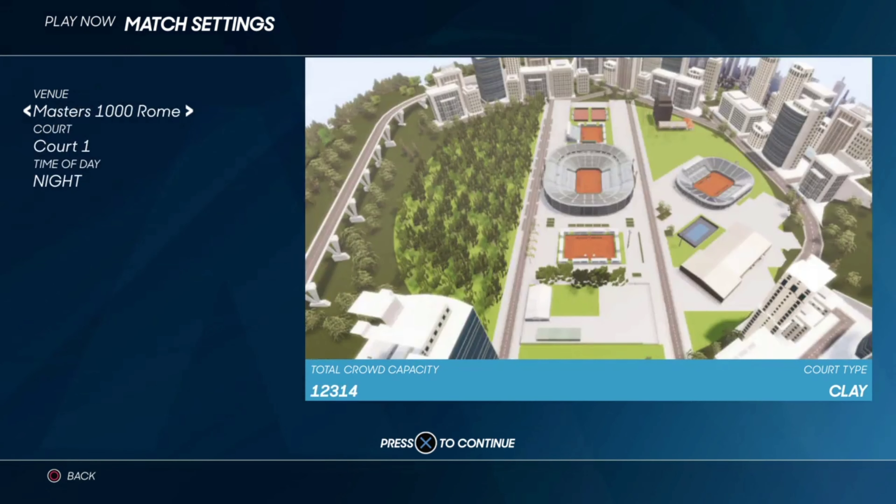
pyautogui.press('Right')
pyautogui.press('Right')
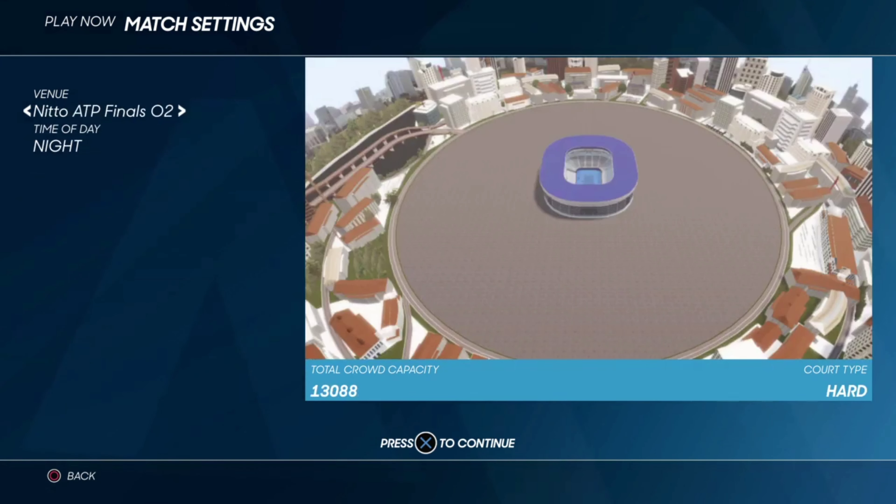
pyautogui.press('Right')
pyautogui.press('Right')
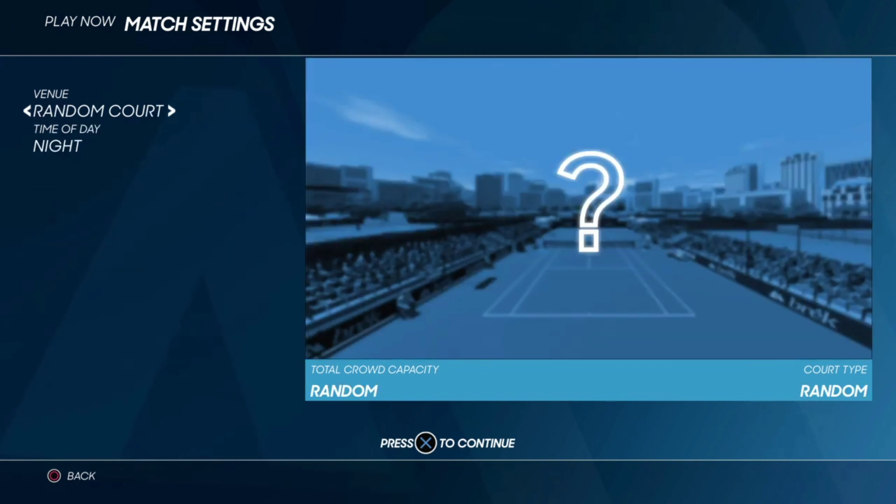
pyautogui.press('Left')
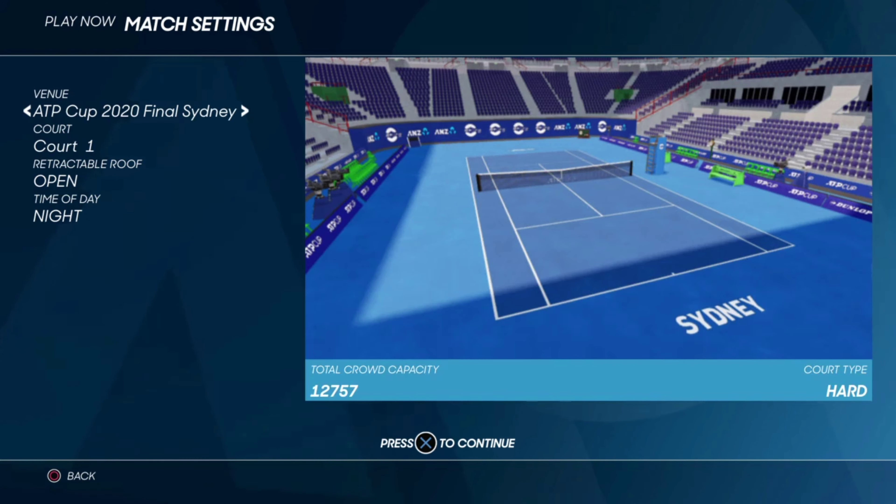
# Back out of Match Settings and side selection to the Play Now menu
pyautogui.press('Return')
pyautogui.press('Return')
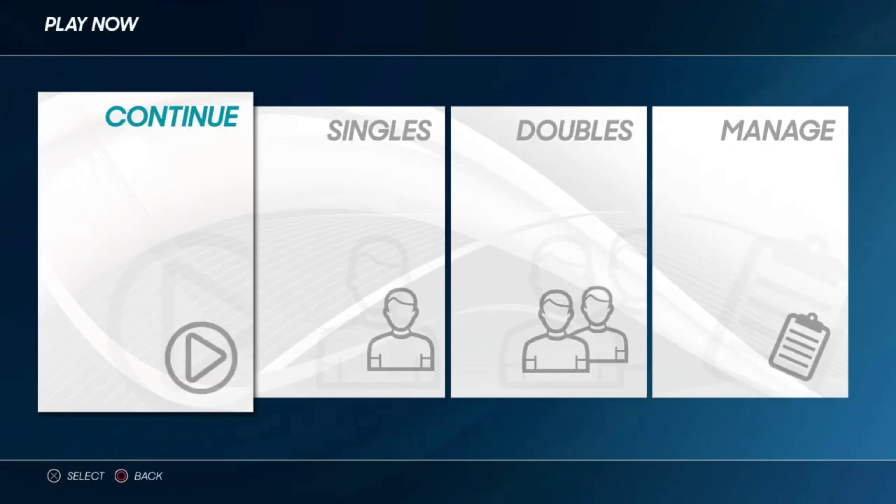
pyautogui.press('Escape')
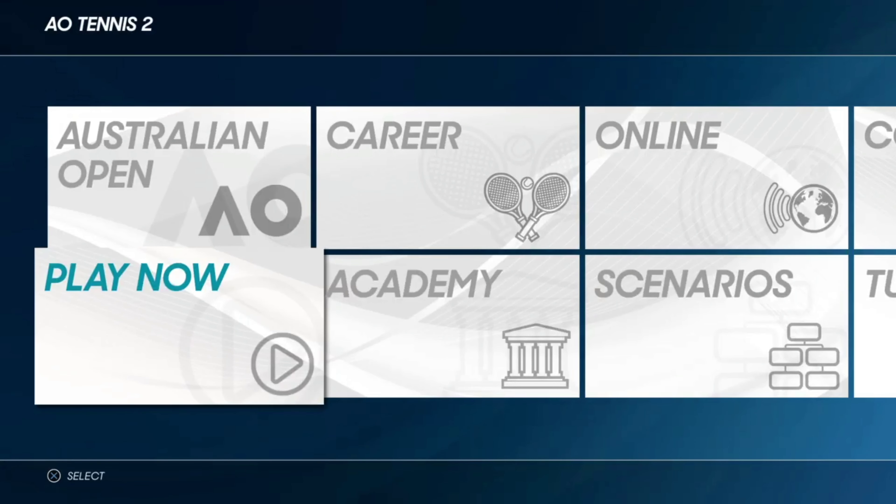